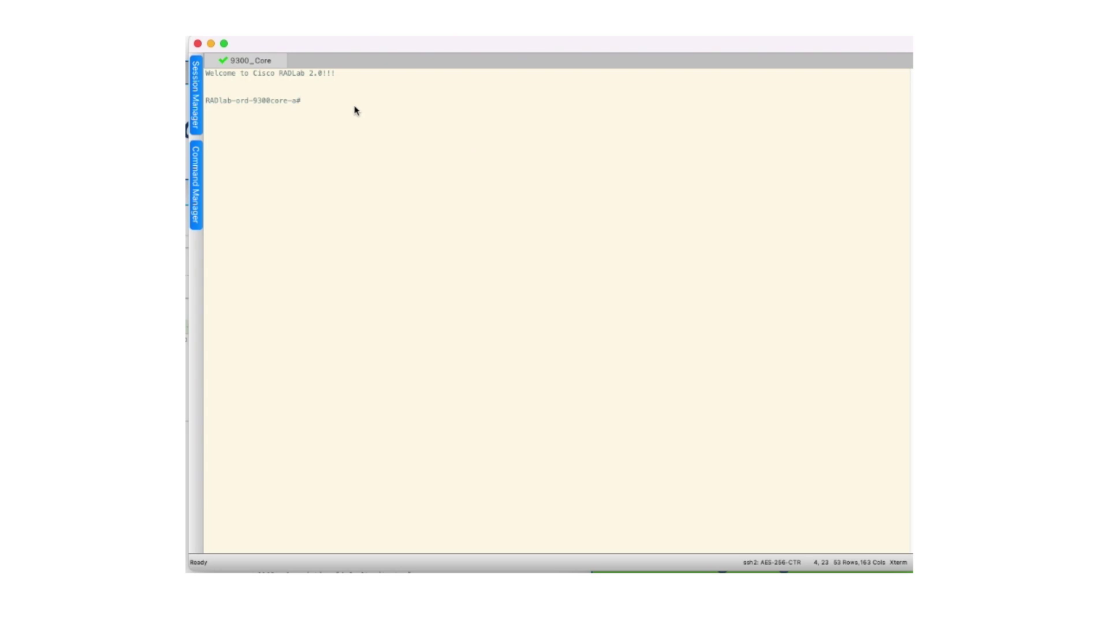
Step: Run show version to confirm the C9300-24U on 17.03.03, then enter conf t
key(Return)
key(Return)
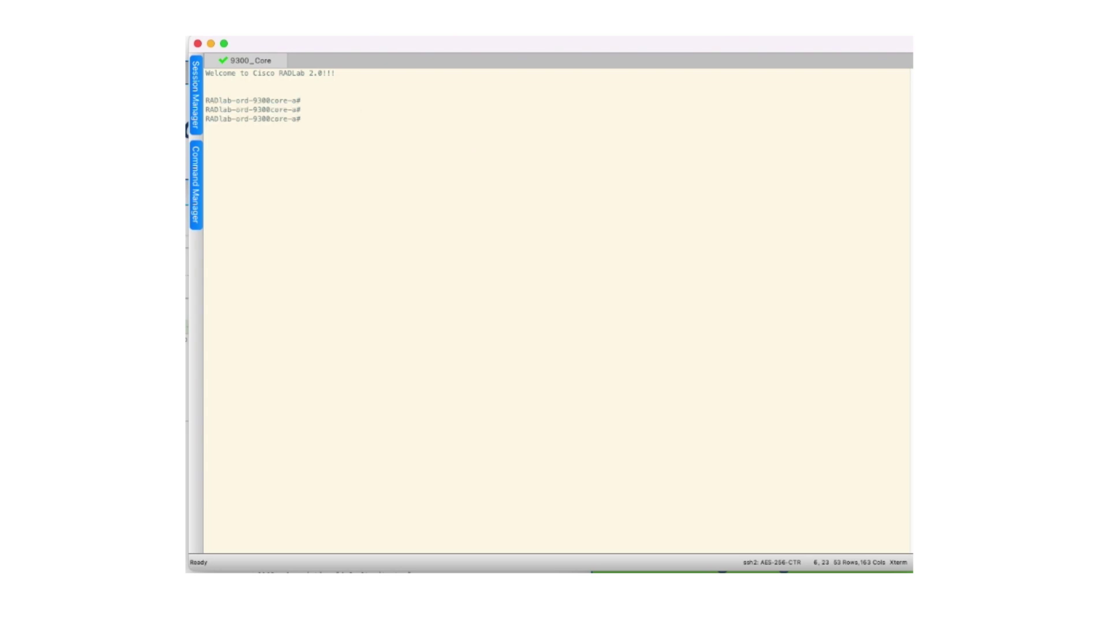
text(show ver)
key(Tab)
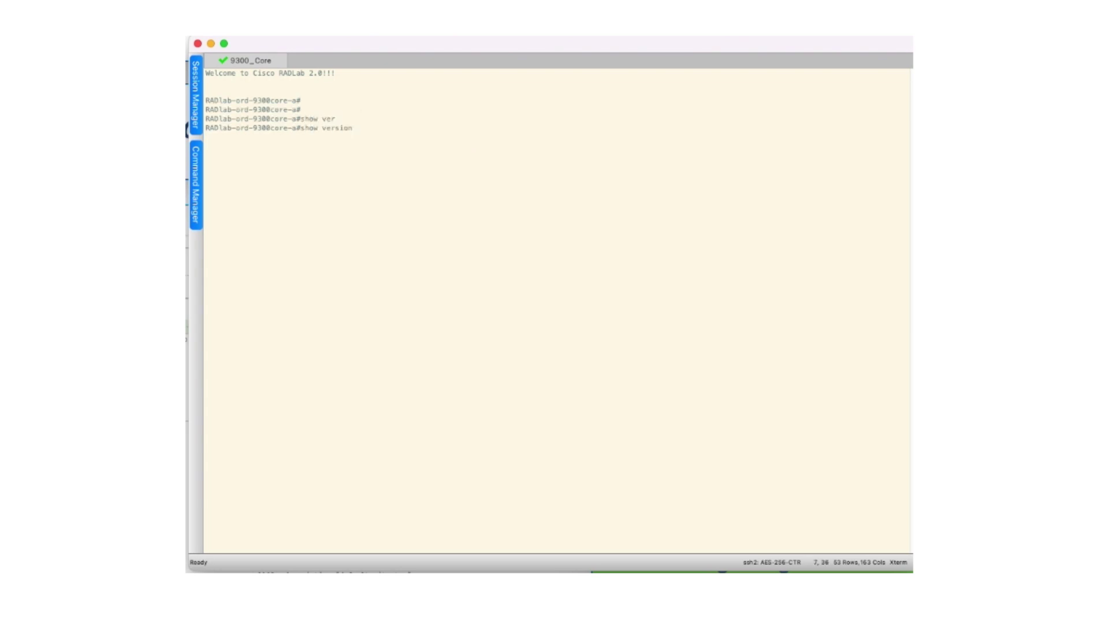
key(Return)
key(space)
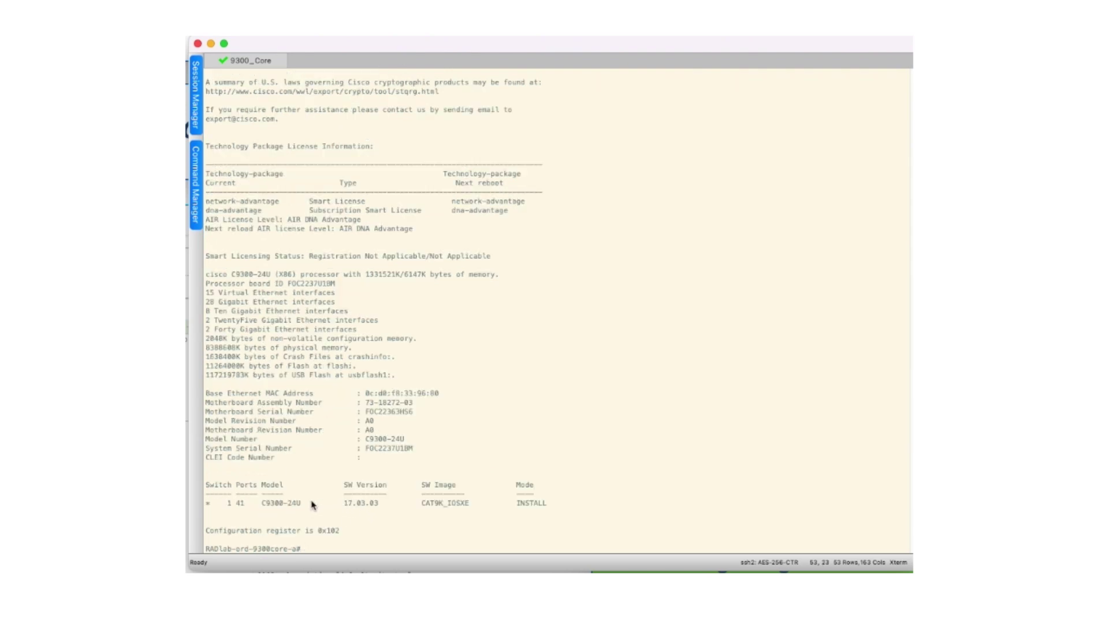
drag(258, 506, 384, 506)
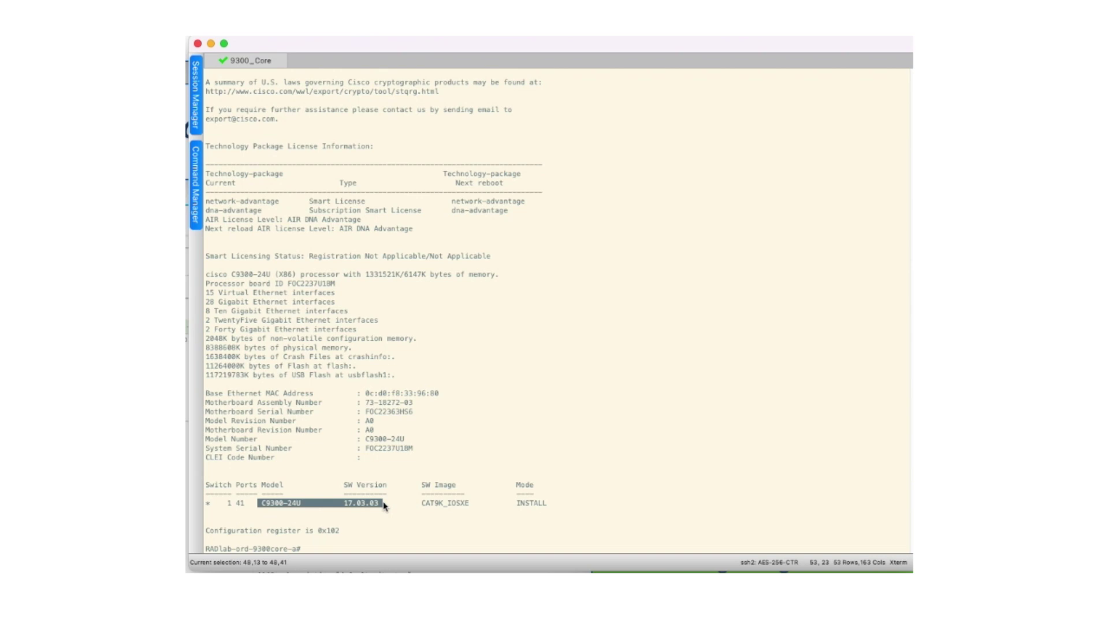
click(335, 543)
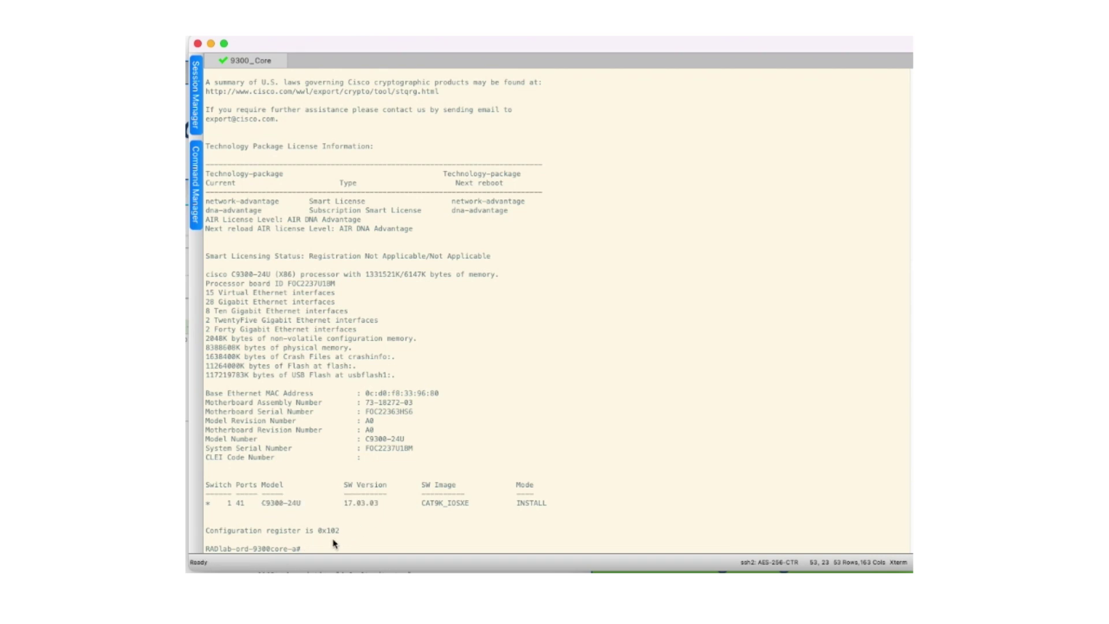
text(conf t)
Step: Create VLAN 1234 named RandomVlan and return to global configuration
key(Return)
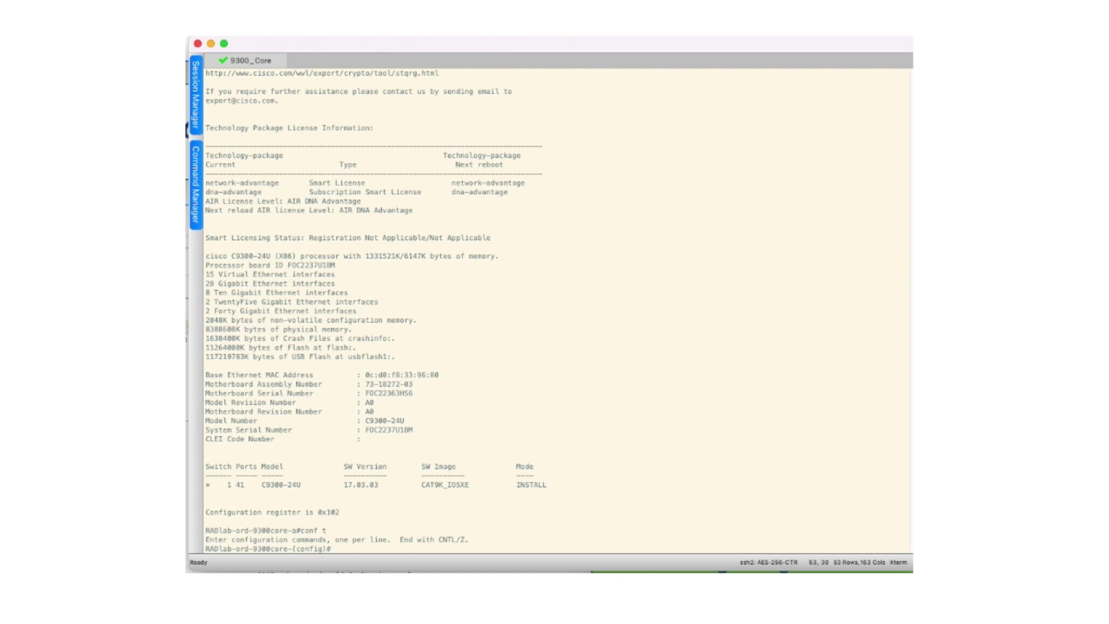
text(vlan 1234)
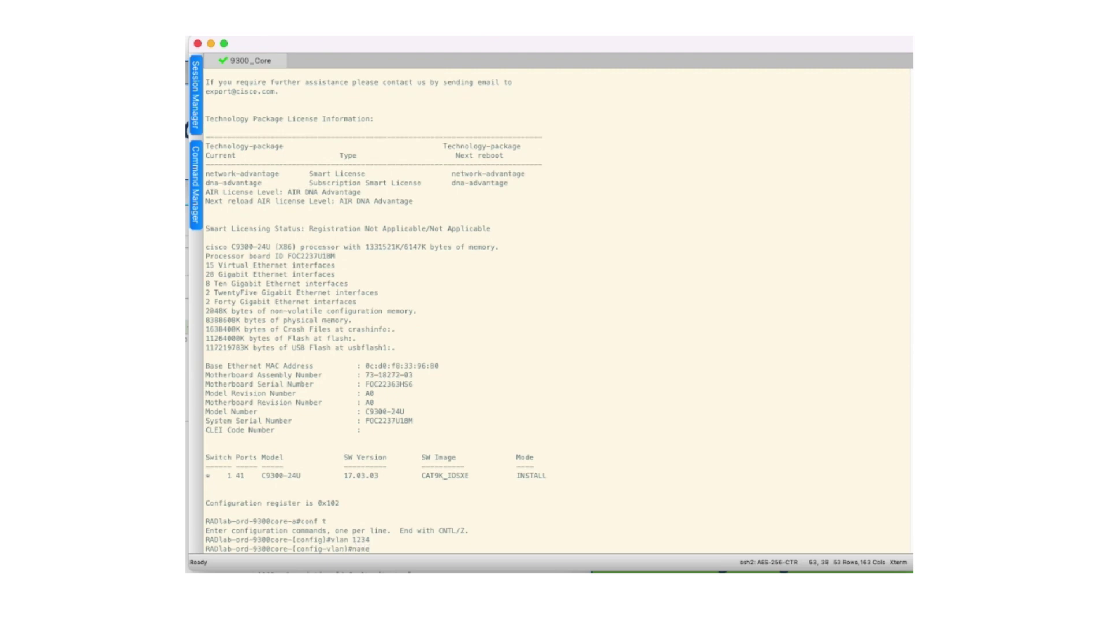
key(Tab)
text(Ra)
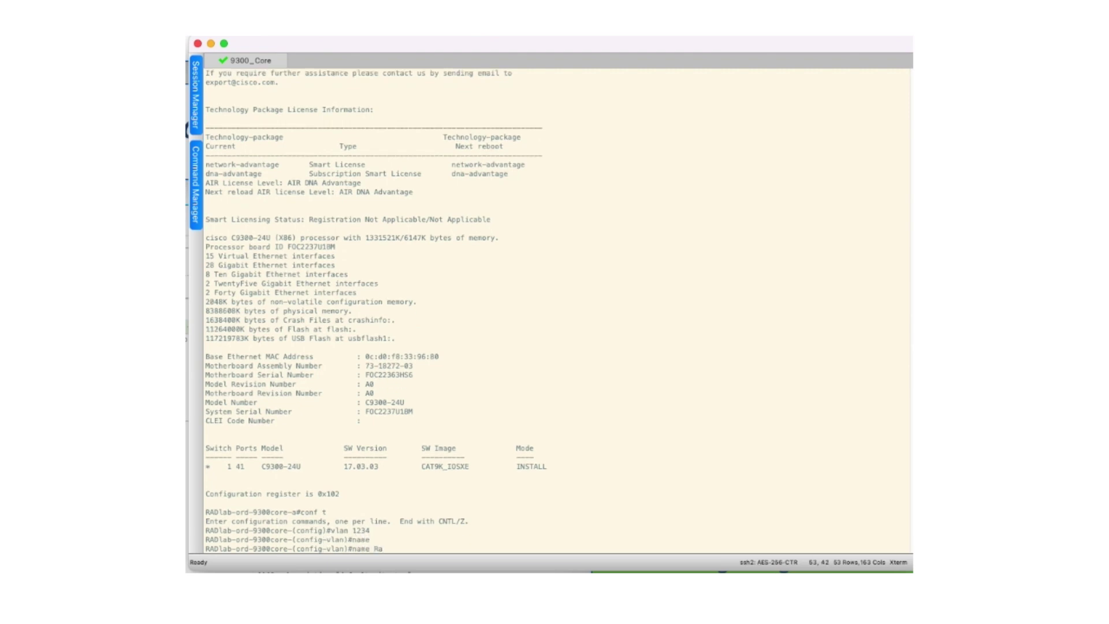
text(ndomV)
text(lan)
key(Return)
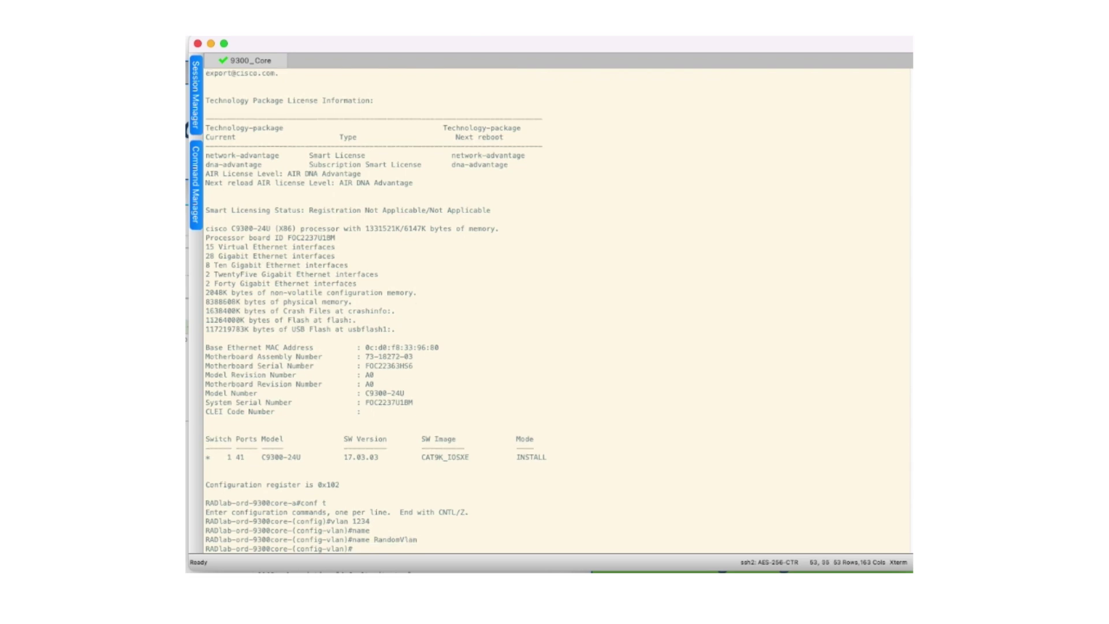
text(int)
key(Tab)
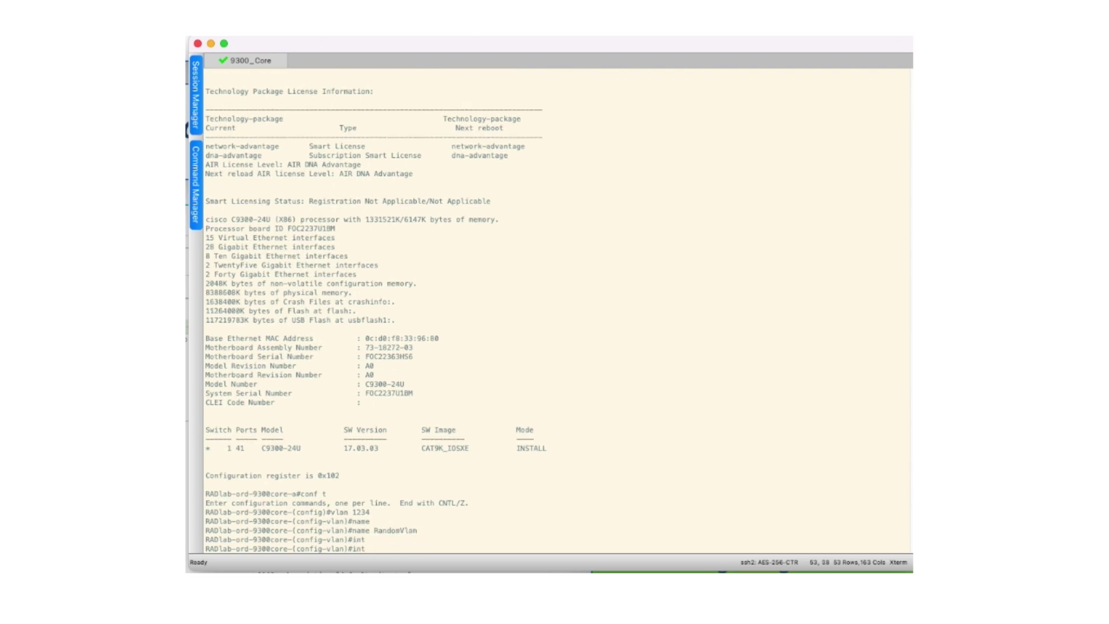
text(er)
key(Tab)
key(BackSpace)
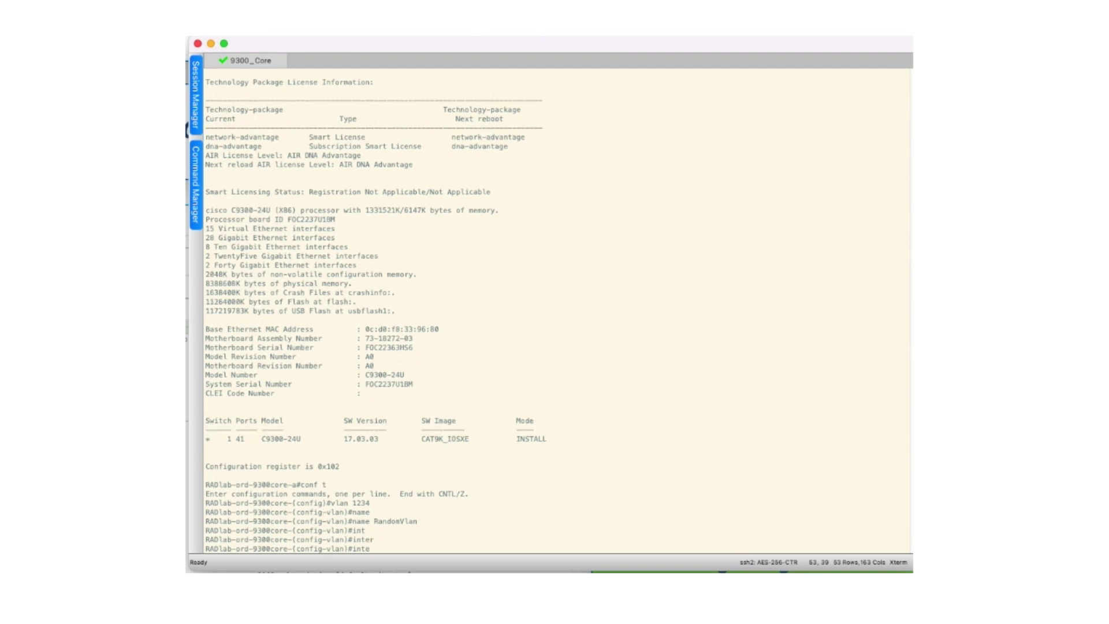
key(BackSpace)
key(BackSpace)
key(BackSpace)
key(BackSpace)
text(exit)
key(Return)
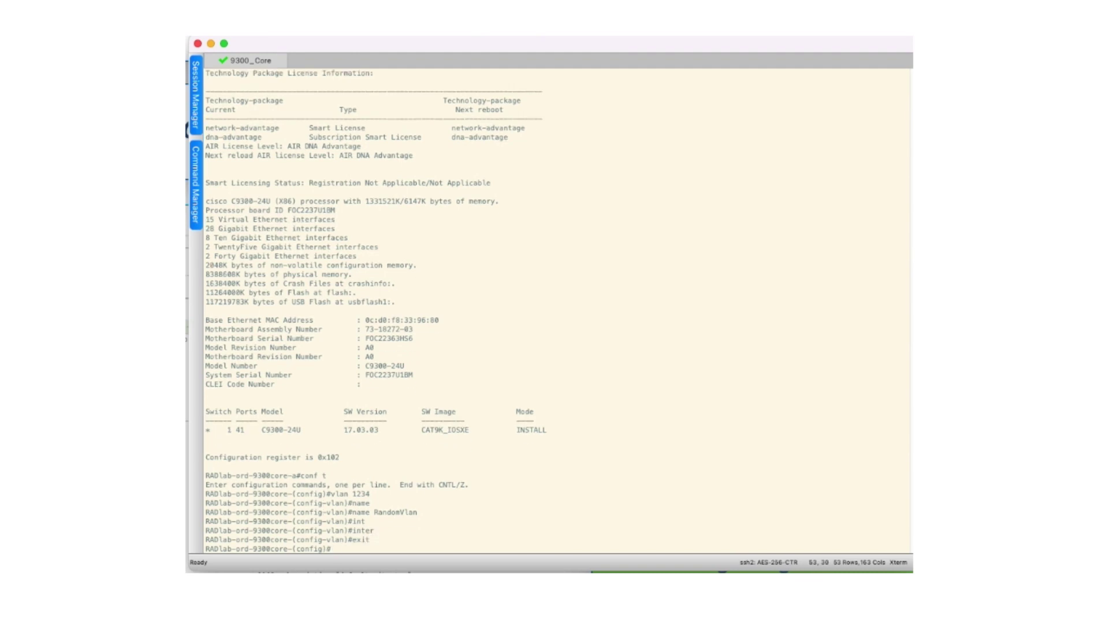
Step: Give interface vlan 1234 the description ConfigDrift
text(vlan 12)
key(BackSpace)
key(BackSpace)
key(BackSpace)
key(BackSpace)
key(BackSpace)
key(BackSpace)
key(BackSpace)
text(inter)
key(Tab)
text(vlan 1)
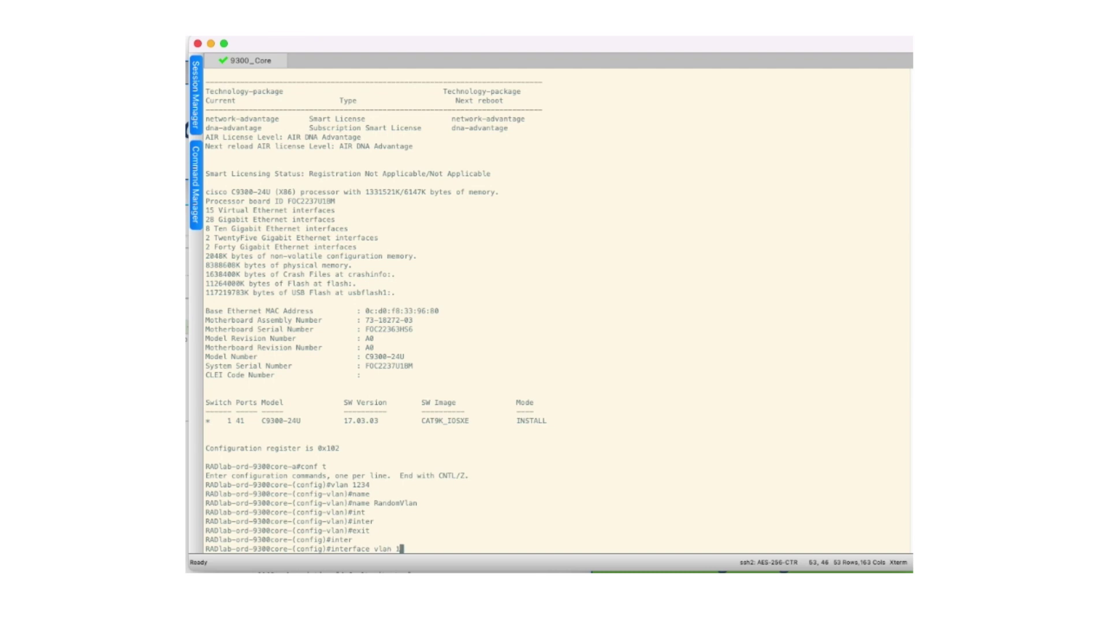
text(234)
key(Return)
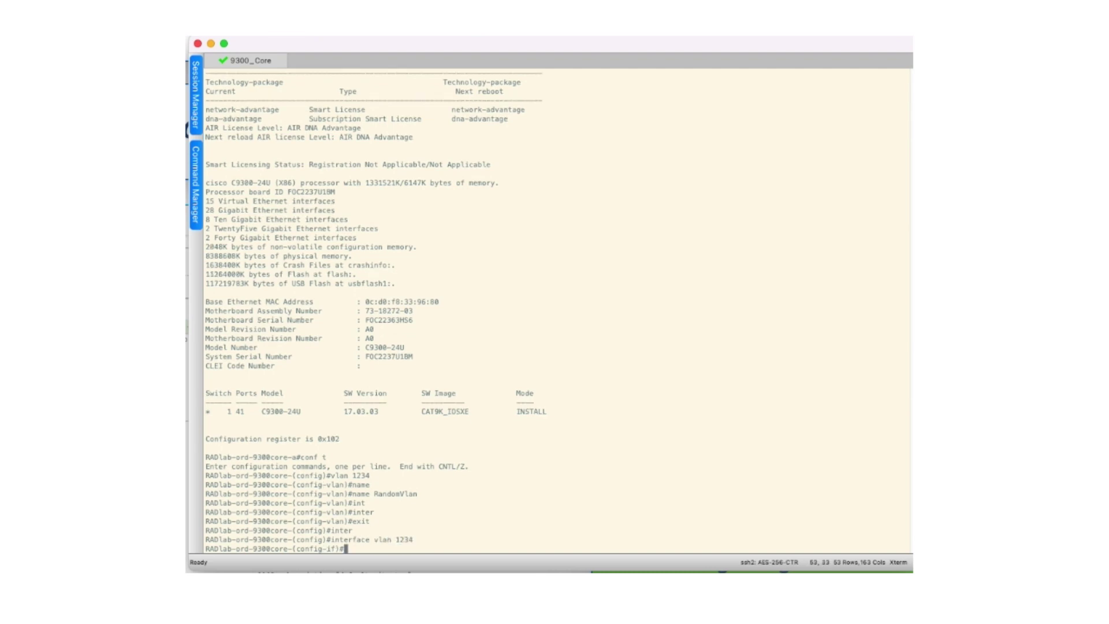
text(desc)
text(r)
key(Tab)
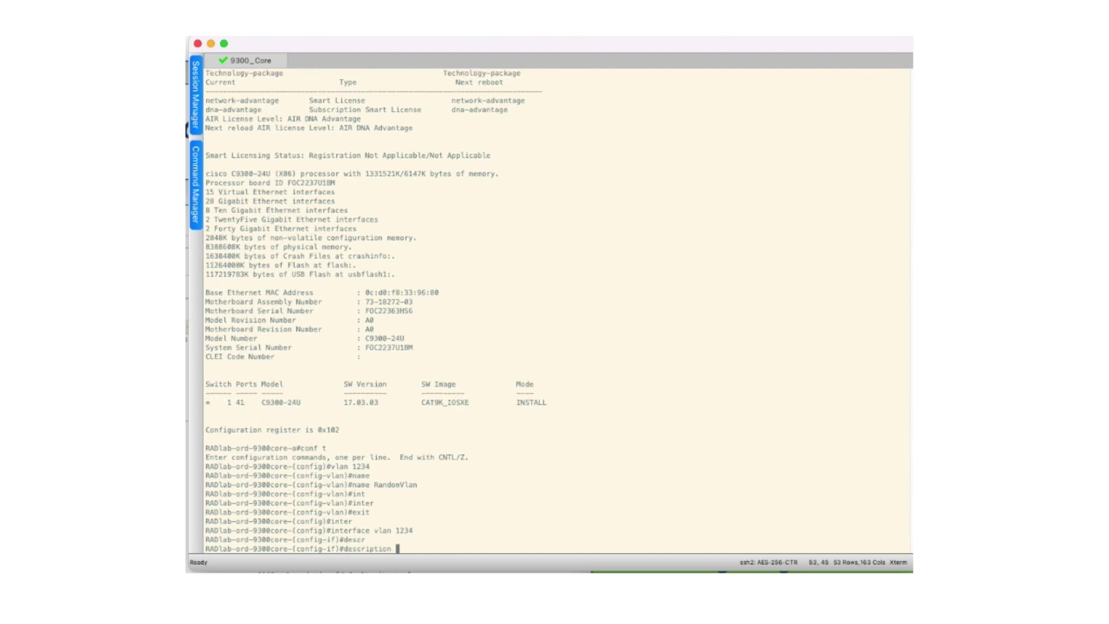
text(ConfigDrift)
key(Return)
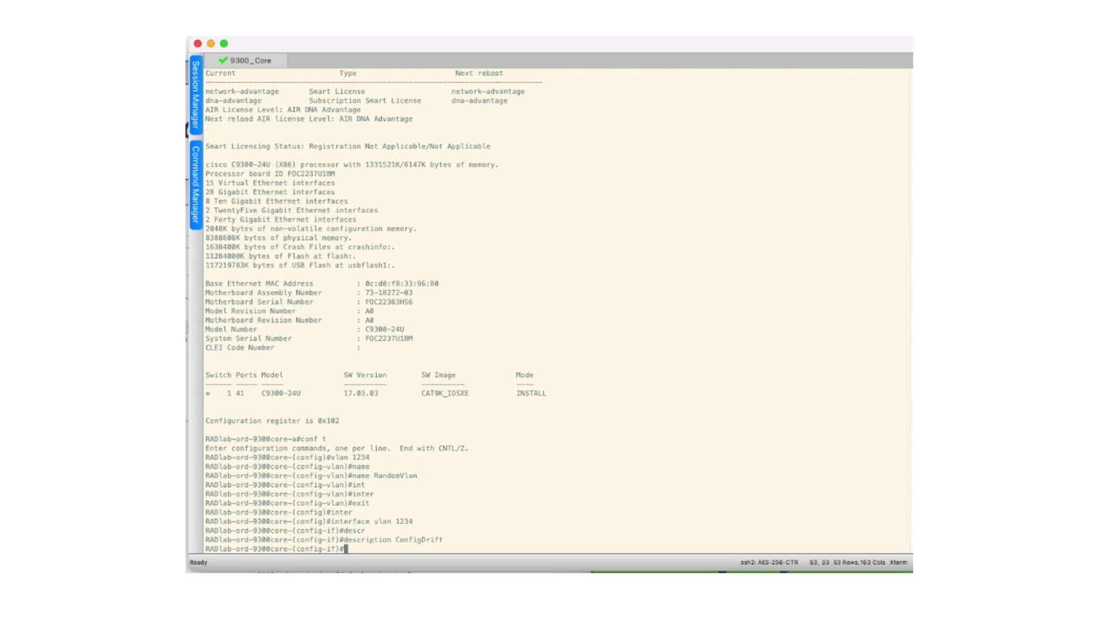
Step: Save the configuration with do wr mem and exit configuration mode with end
text(wr)
key(BackSpace)
key(BackSpace)
text(do wr)
text(mem)
key(Return)
text(e)
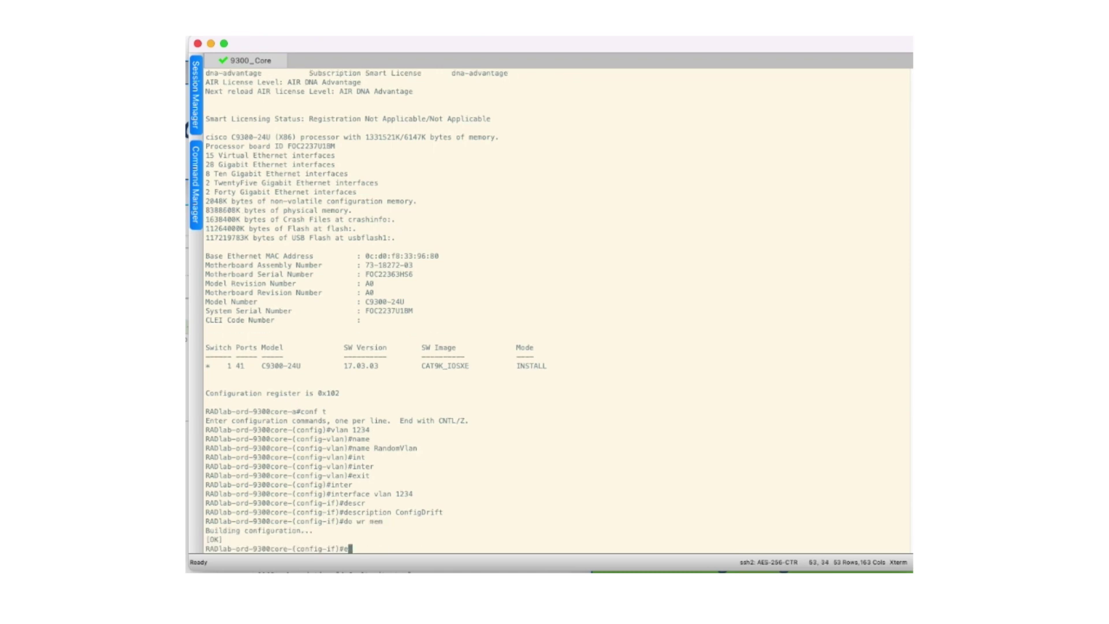
text(nd)
key(Return)
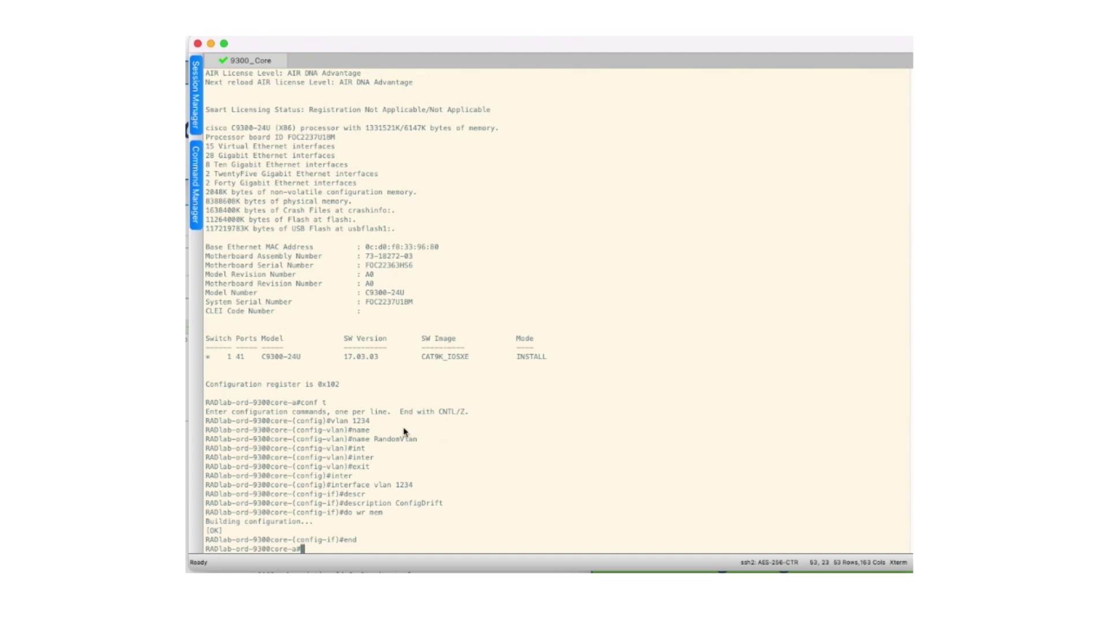
Step: Highlight the vlan 1234 and interface vlan 1234 command lines, then clear the selection
drag(371, 420, 333, 422)
drag(415, 485, 323, 479)
click(309, 544)
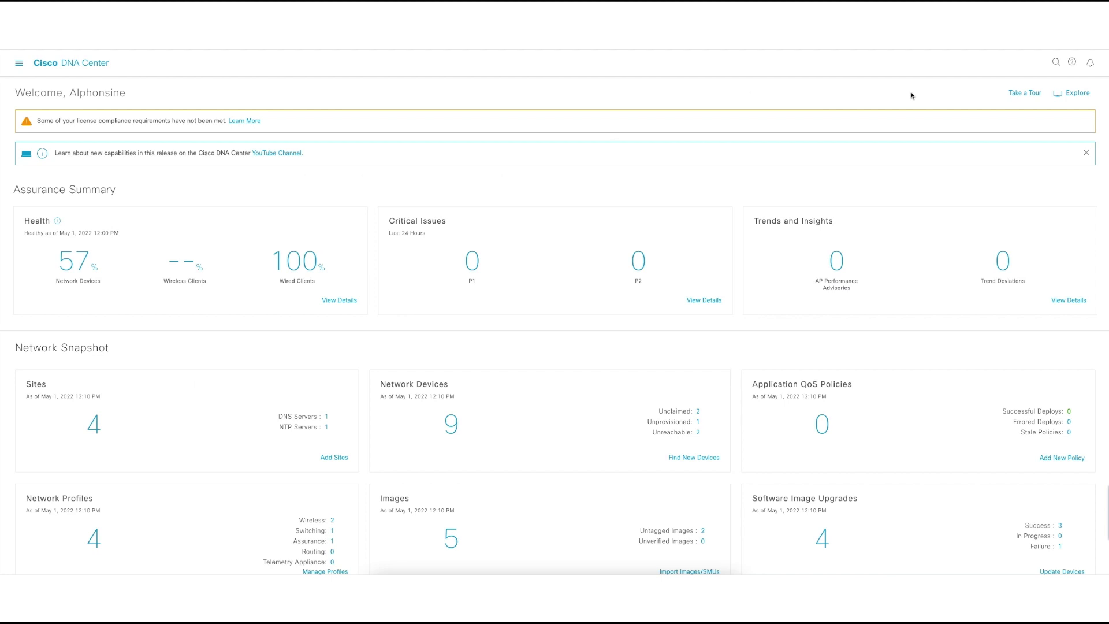
Step: View the About window showing Cisco DNA Center version 2.3.2.0, then close it
click(1072, 64)
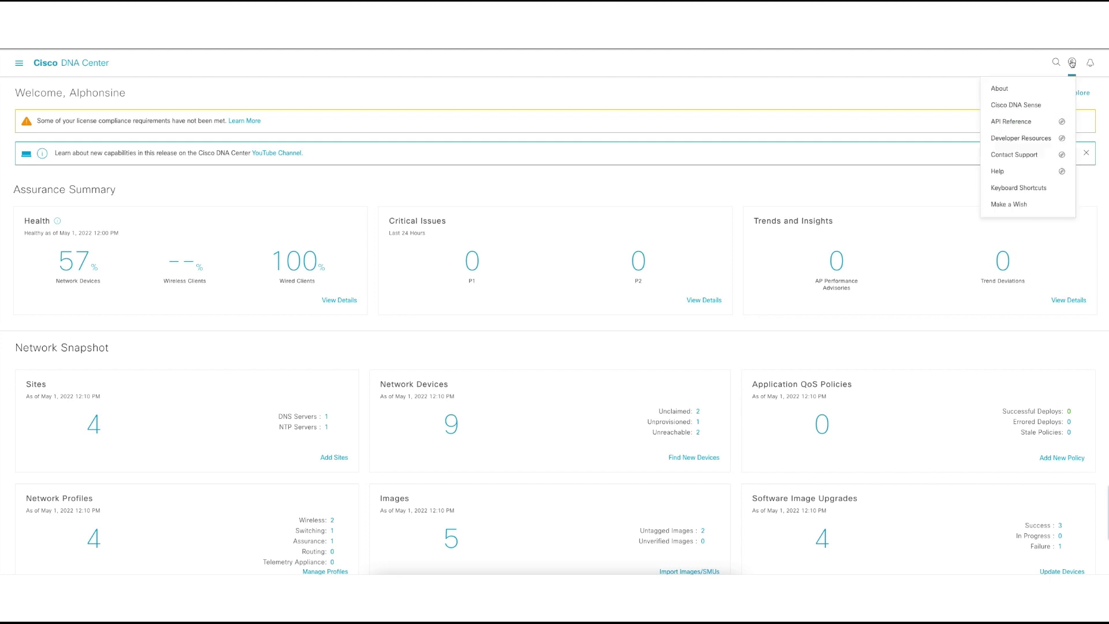
click(1006, 90)
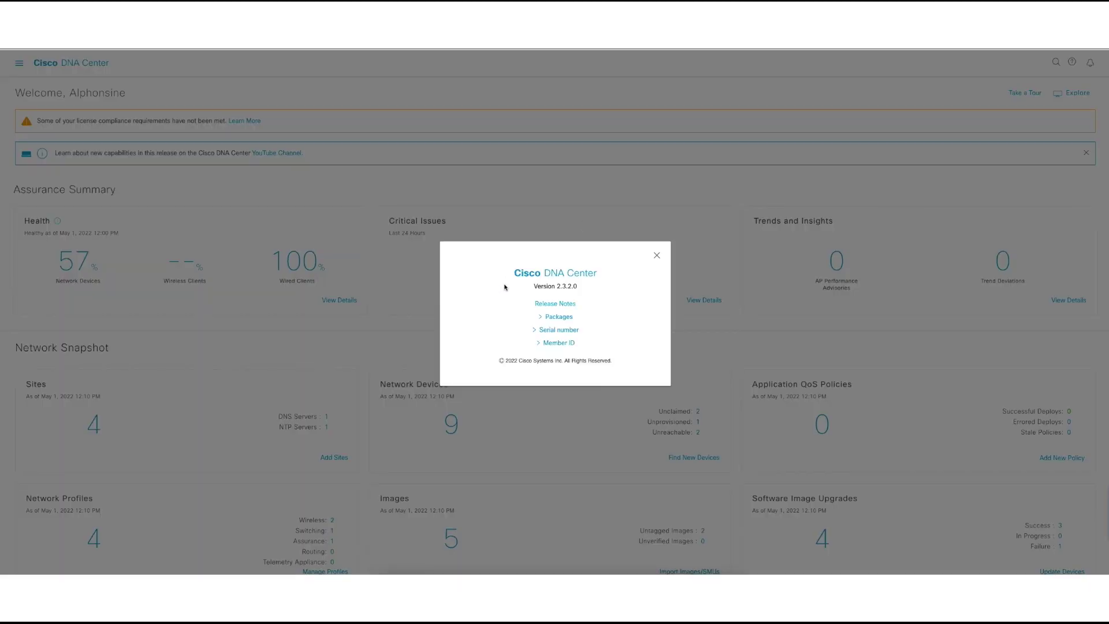
click(657, 257)
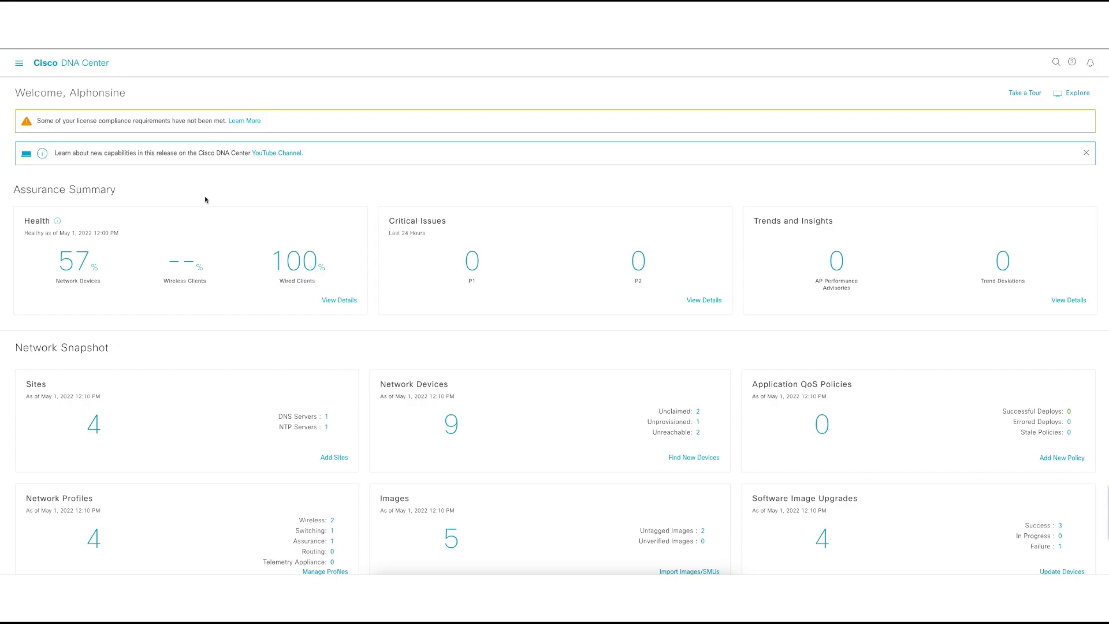
Step: Go to Provision > Inventory and open the RADlab-ord-9300core-a switch's details
click(20, 65)
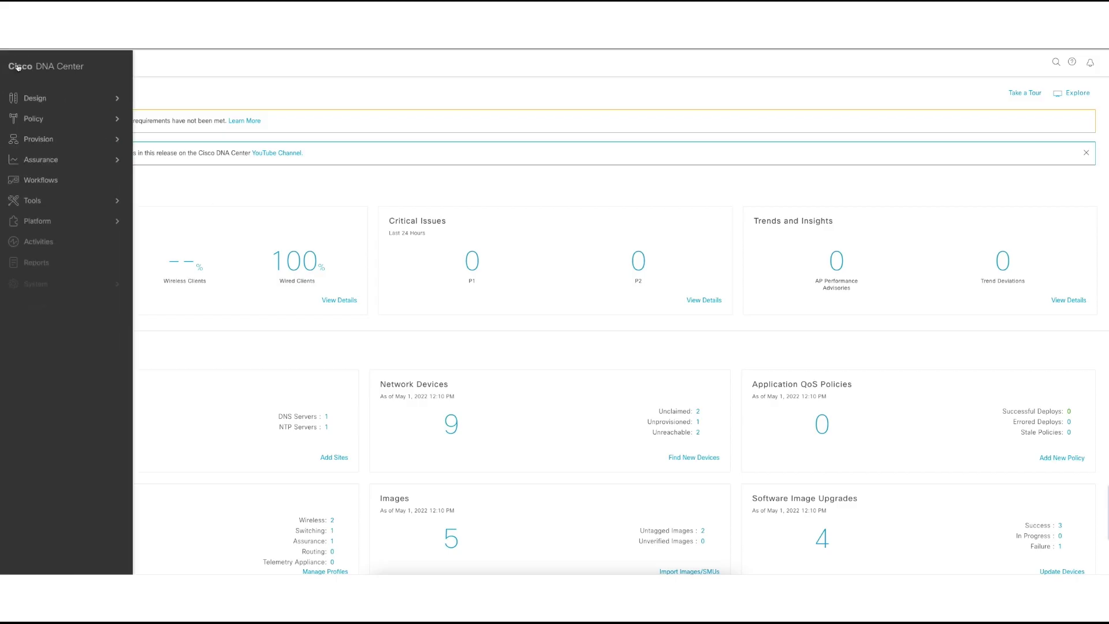
click(44, 139)
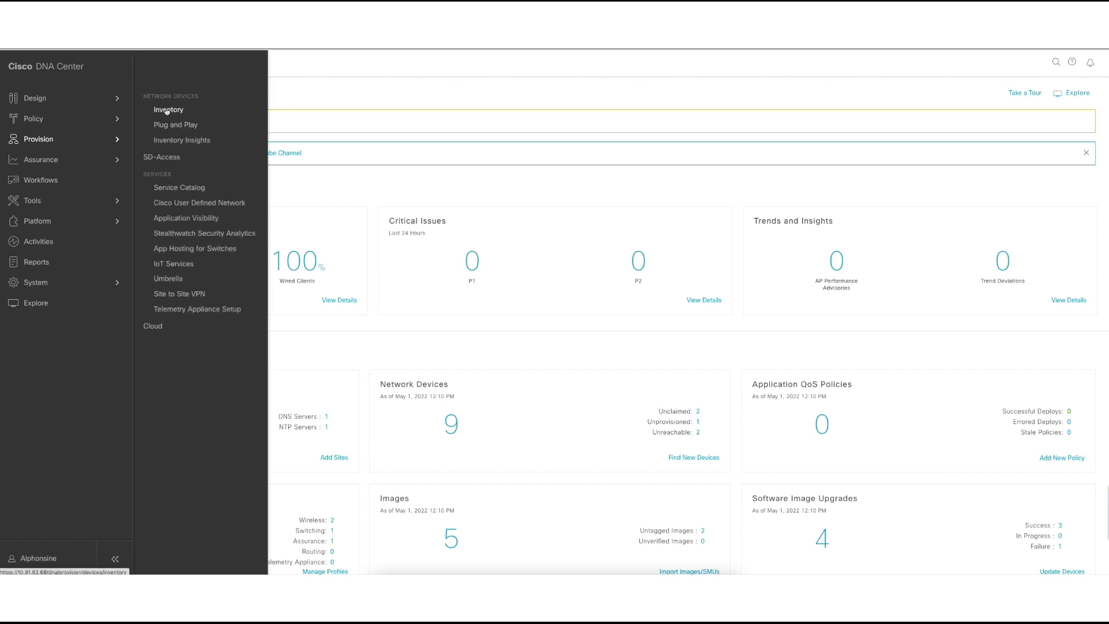
click(165, 109)
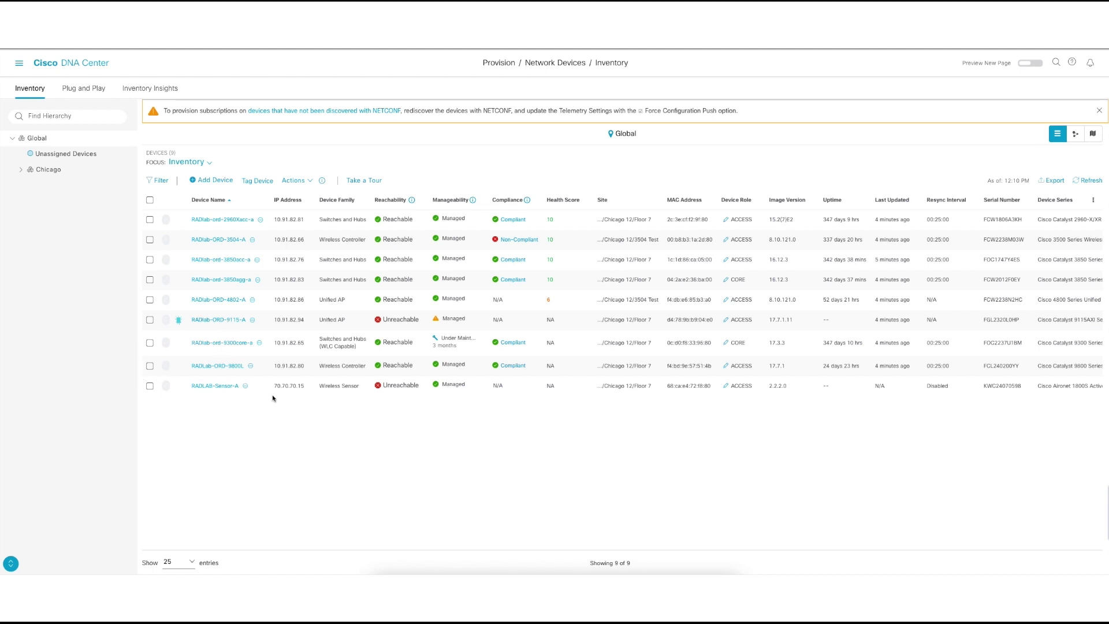
click(215, 344)
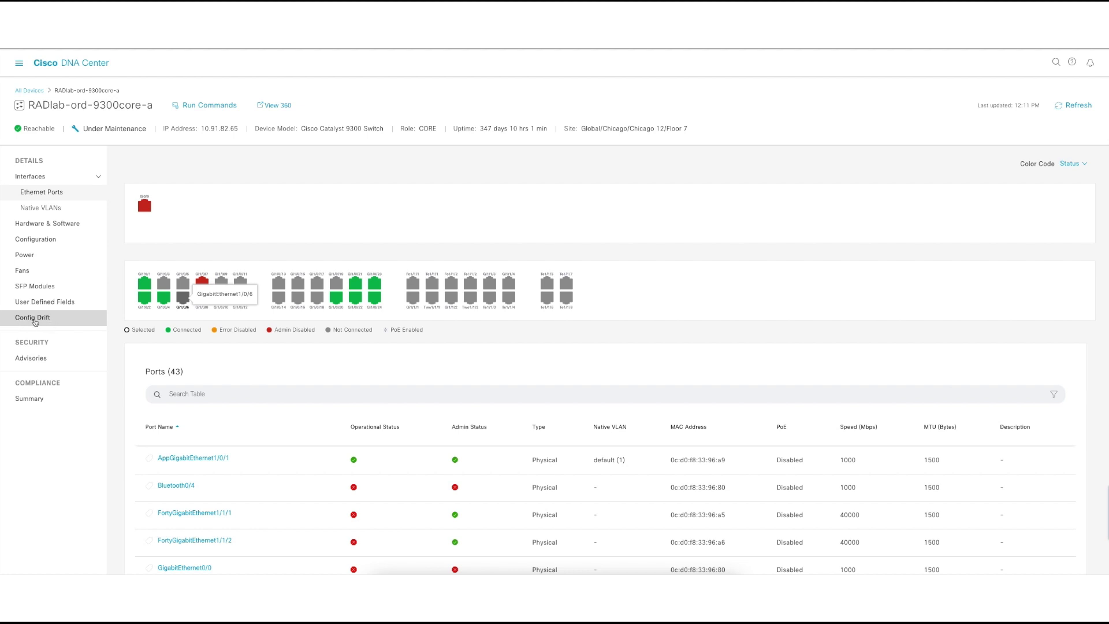
Step: Open Config Drift and review the May 01 11:33 AM versus 11:55 AM comparison
click(29, 318)
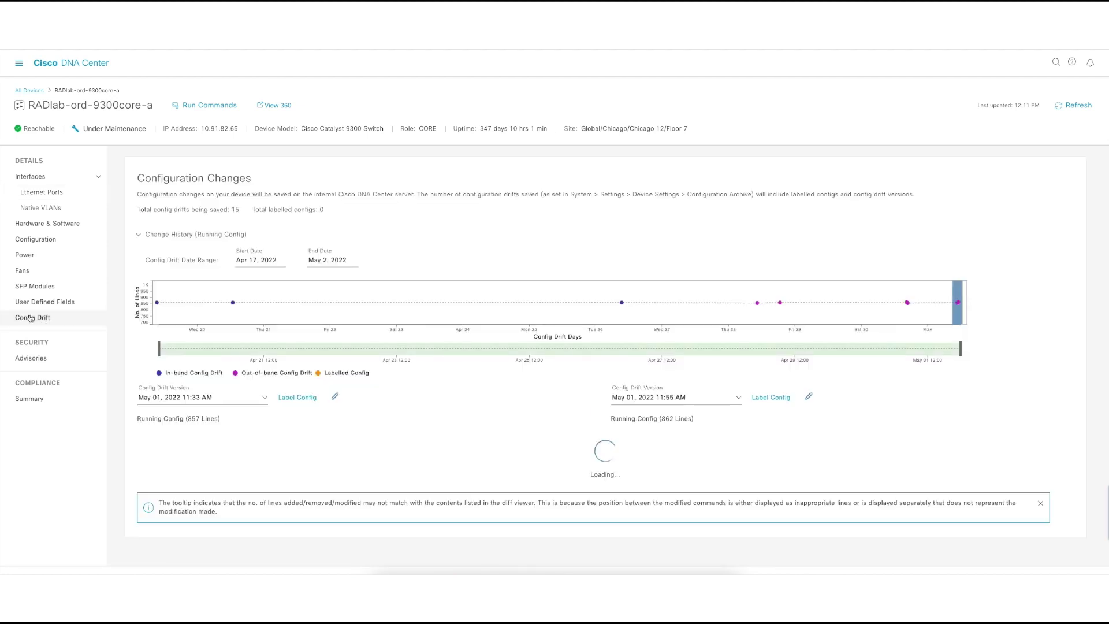
scroll(501, 220, down, 1)
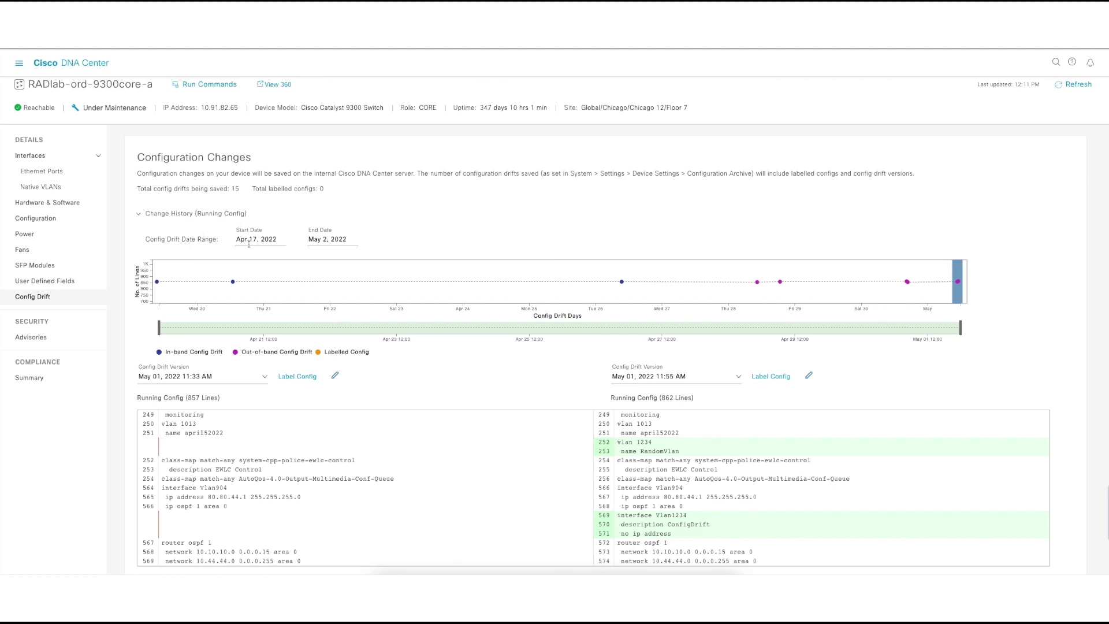
click(250, 241)
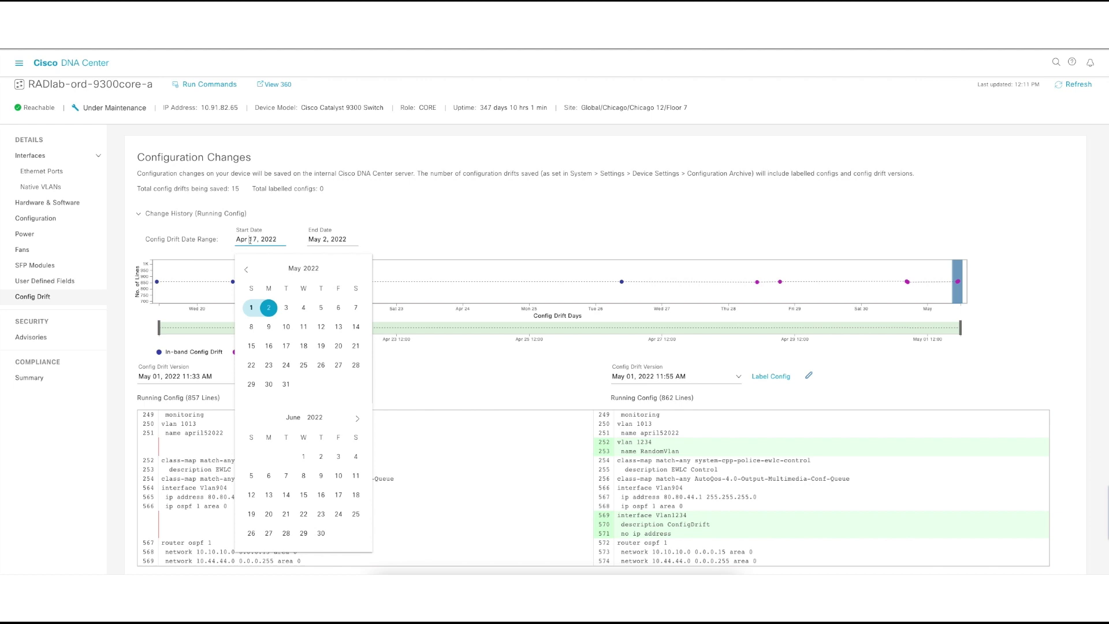
click(319, 241)
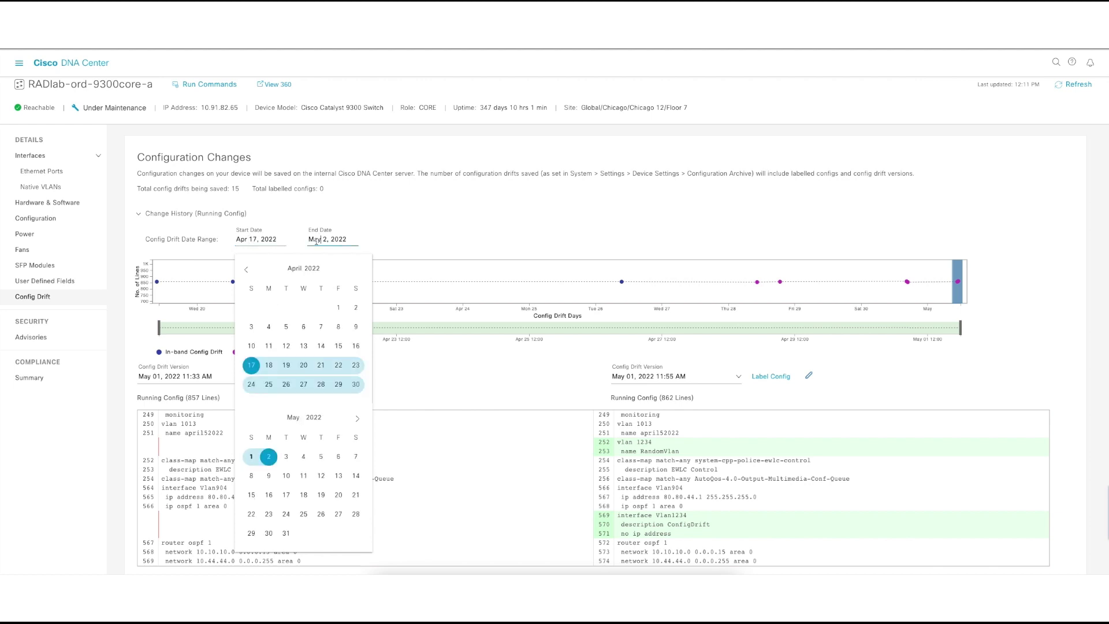
click(249, 239)
click(415, 220)
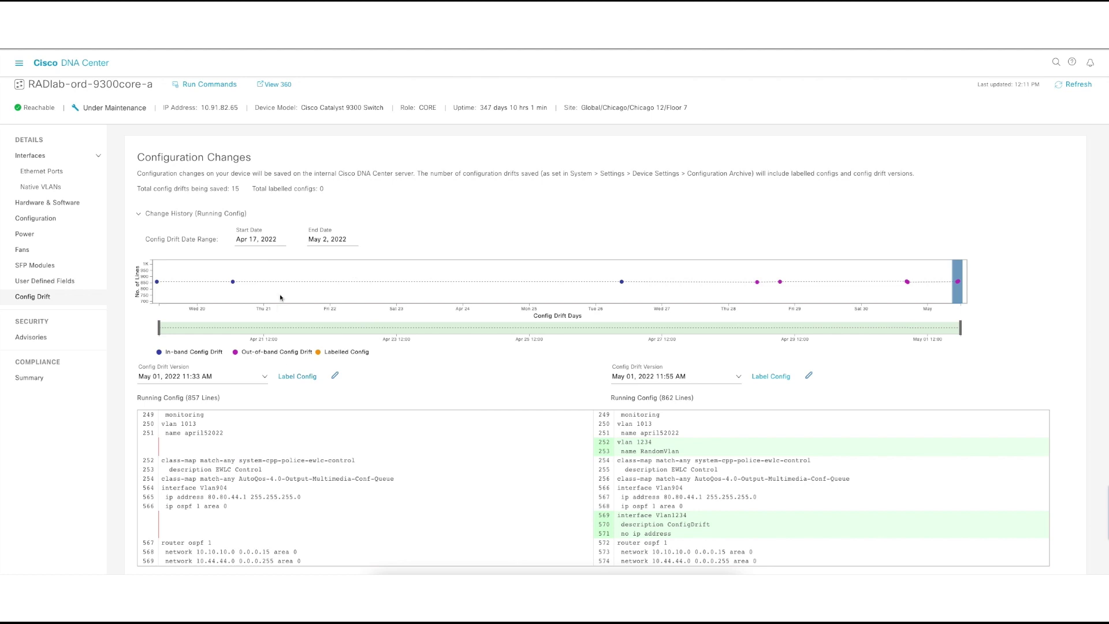
drag(185, 479, 312, 480)
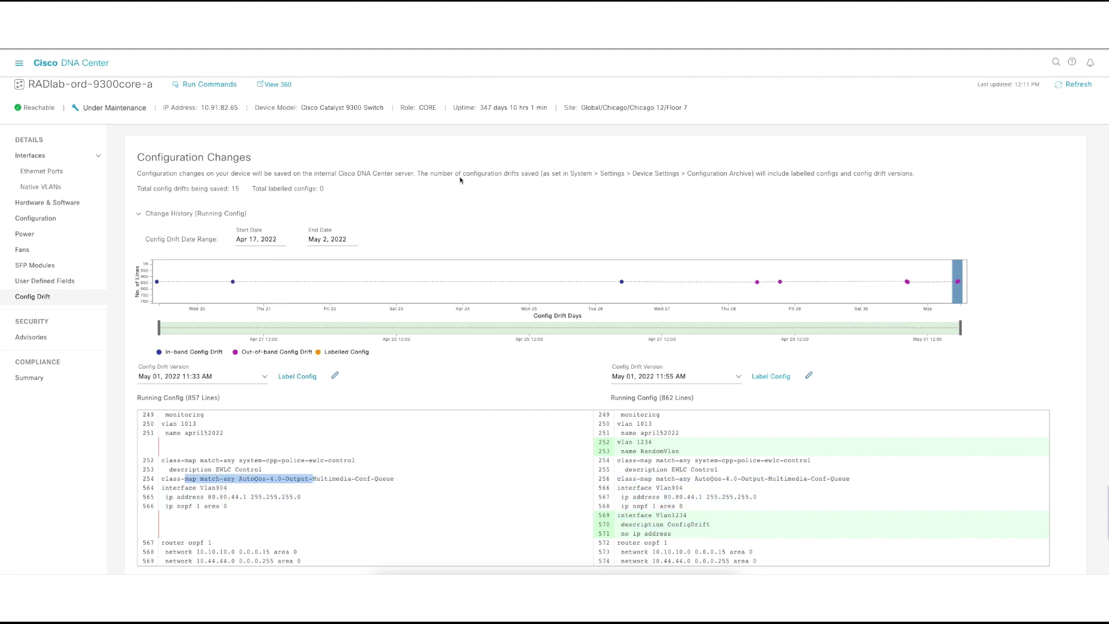
click(474, 206)
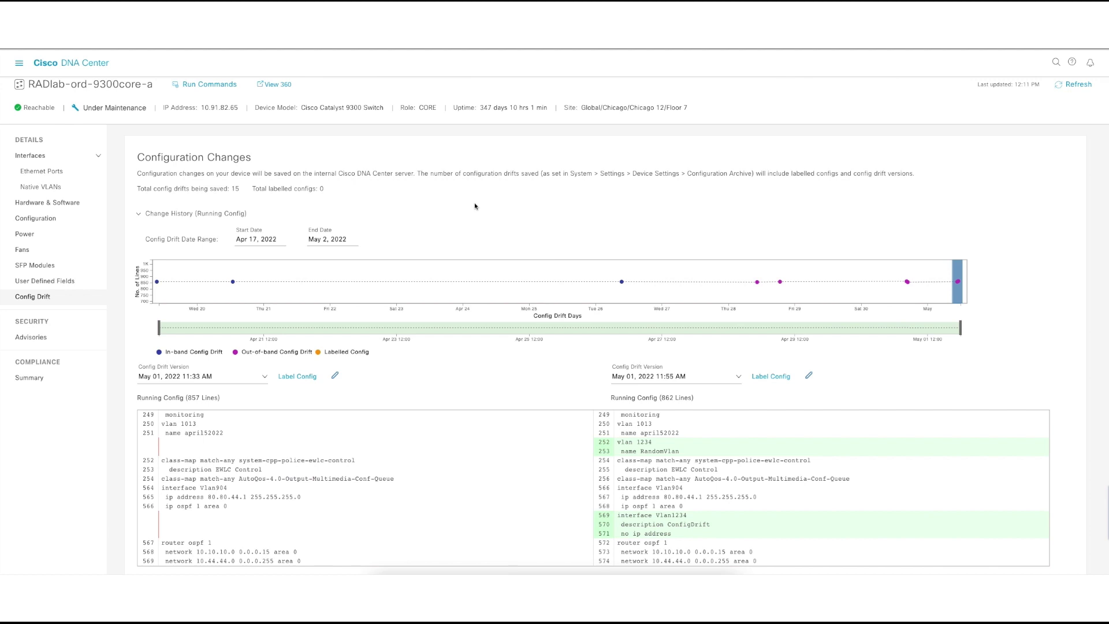
Step: Highlight the added vlan 1234 lines and interface Vlan1234 ConfigDrift lines in the 11:55 AM config
scroll(473, 202, down, 1)
mouse_move(234, 267)
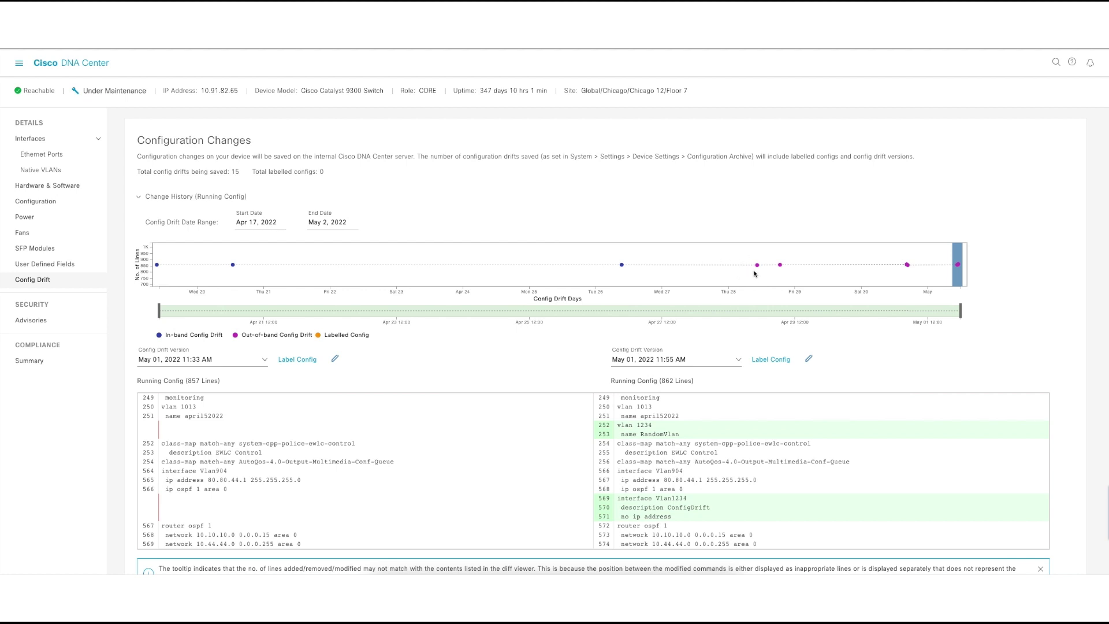
mouse_move(757, 266)
drag(622, 426, 688, 434)
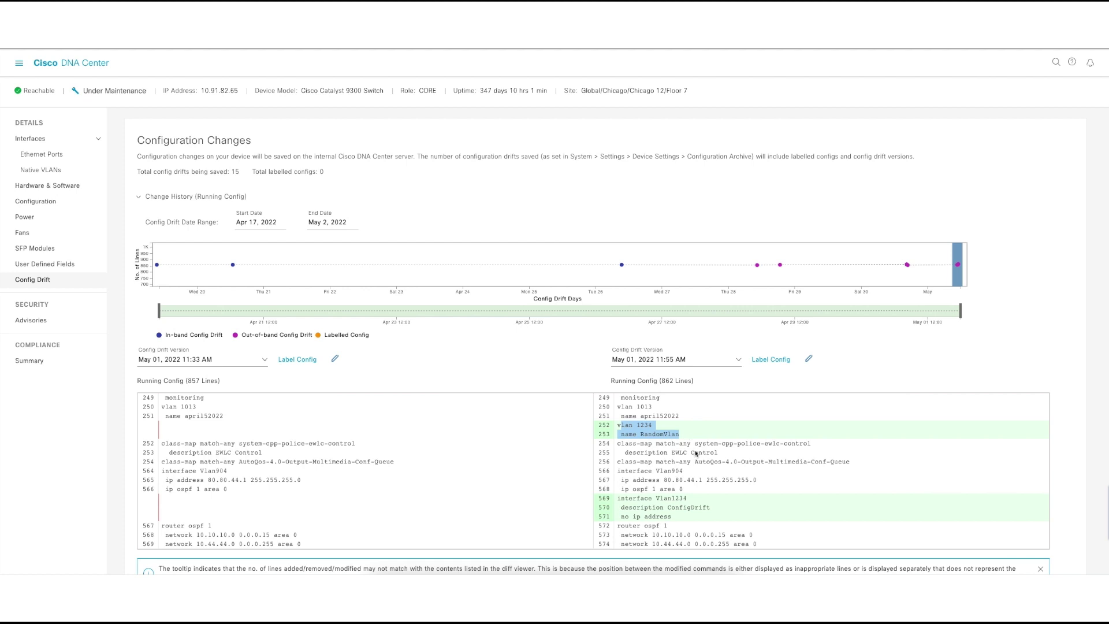
click(618, 500)
drag(618, 499, 680, 518)
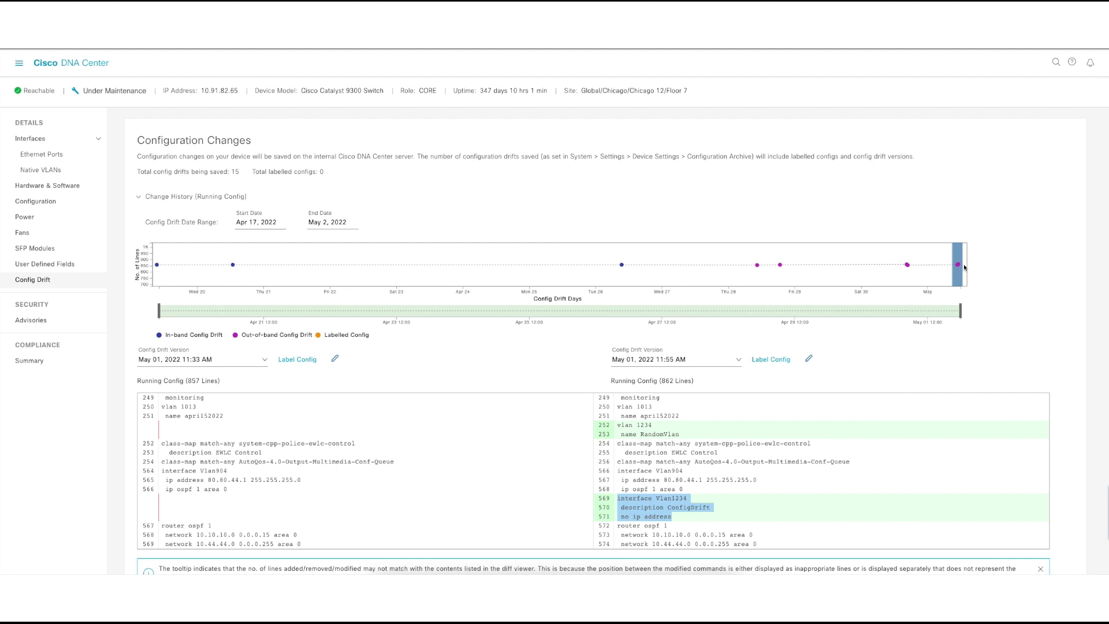
mouse_move(958, 267)
double_click(347, 338)
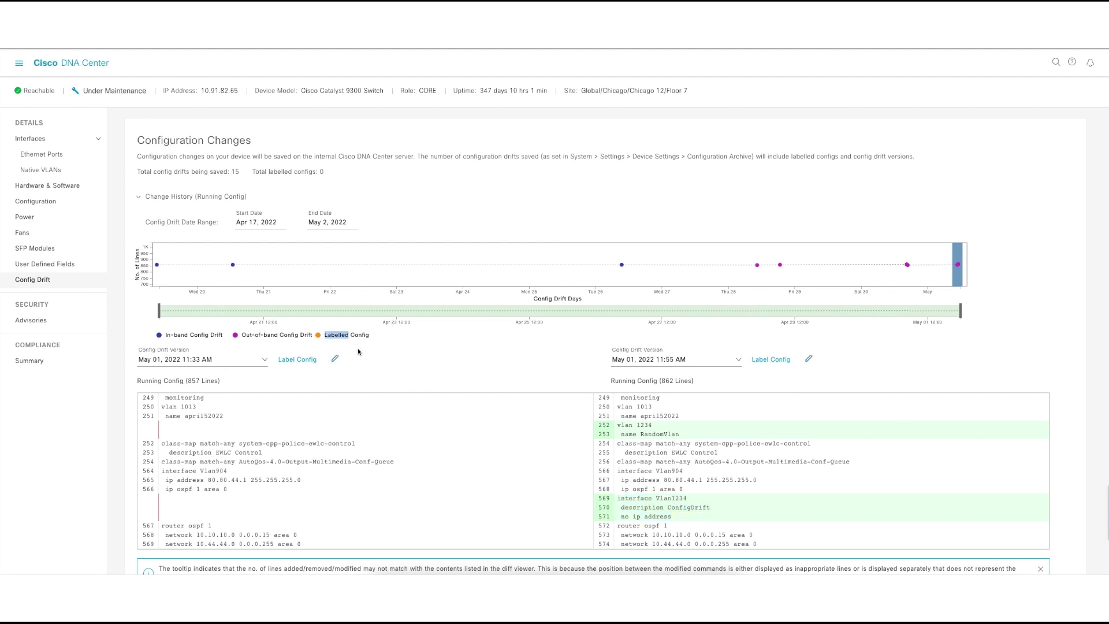
scroll(334, 490, down, 1)
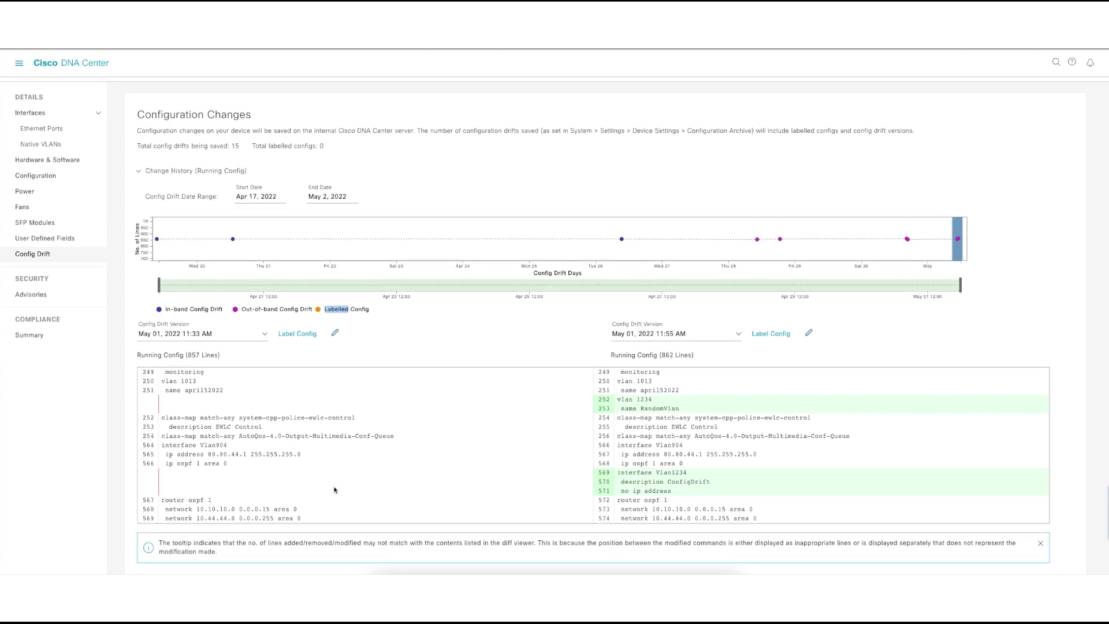
scroll(279, 449, down, 1)
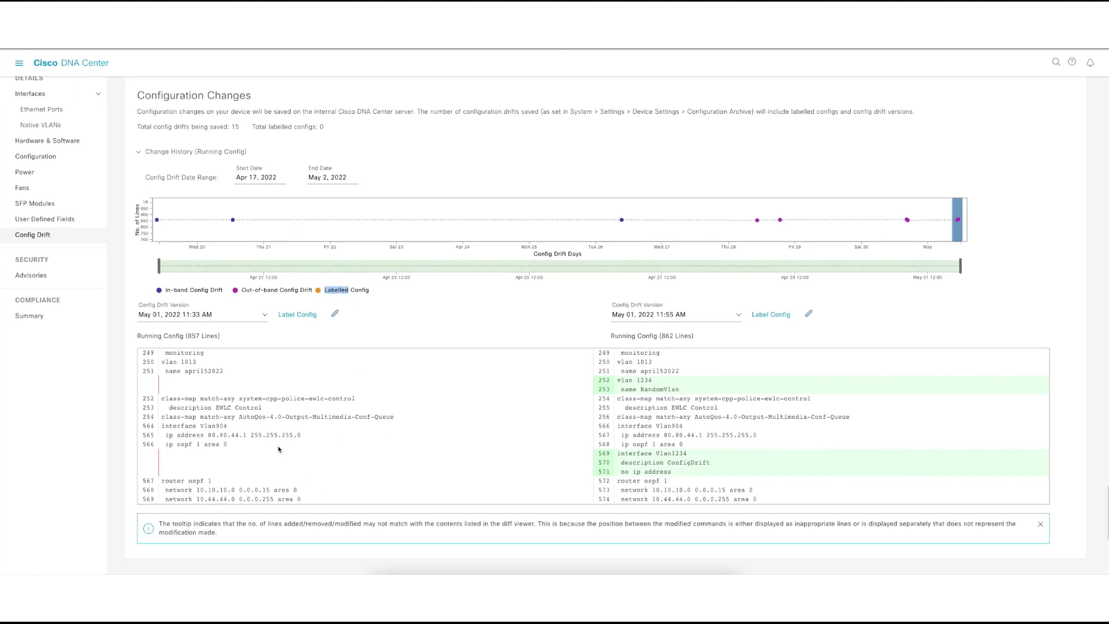
click(162, 385)
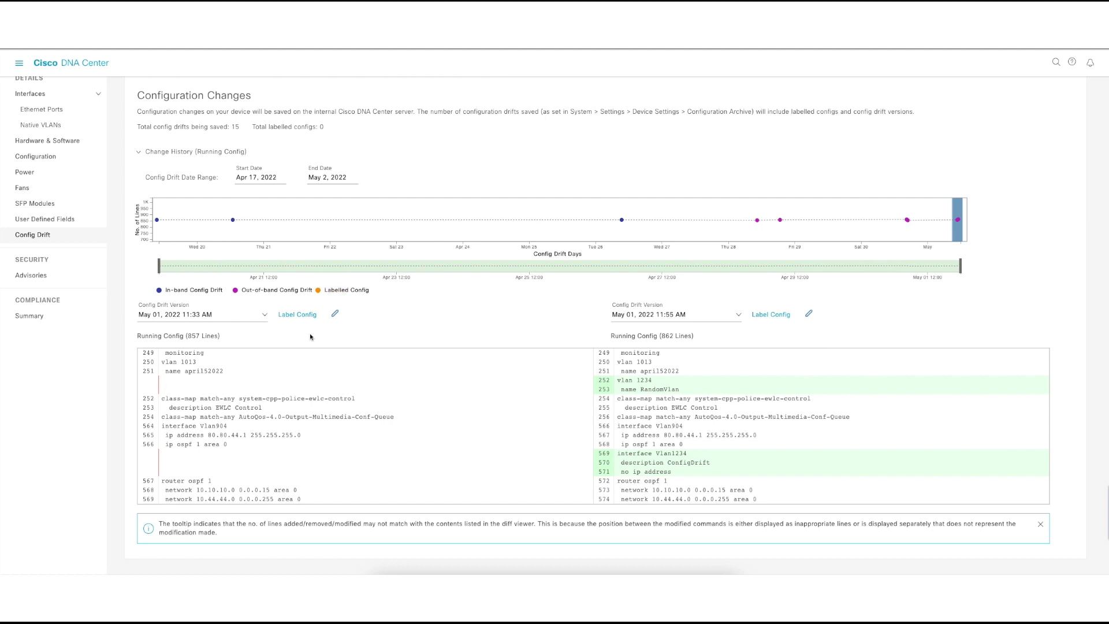